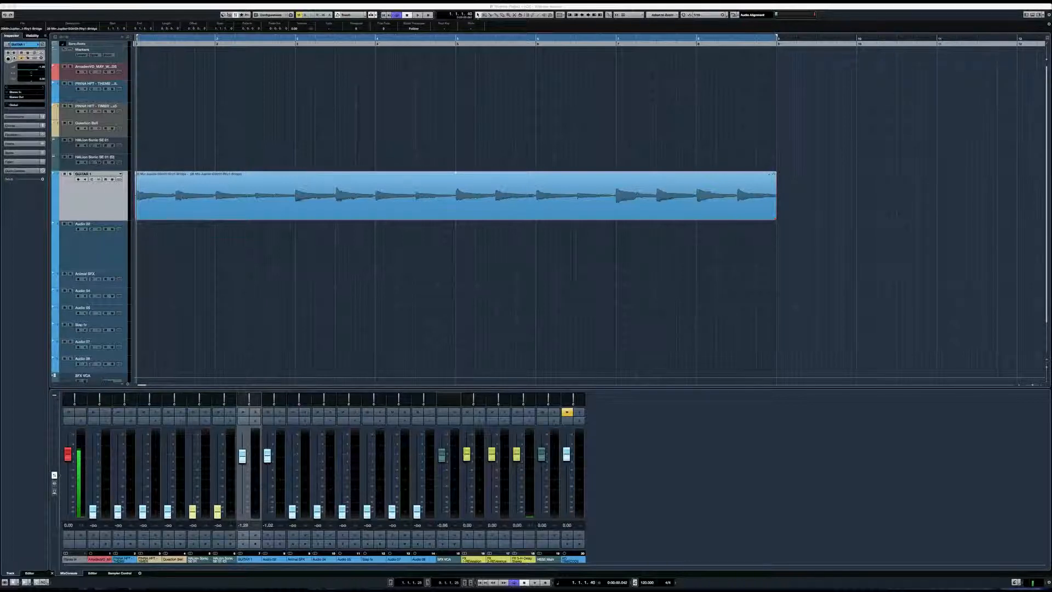
Step: Select the GUITAR 1 track and play it back from the start to hear the original recording
{"action": "left_click", "coordinate": [109, 201]}
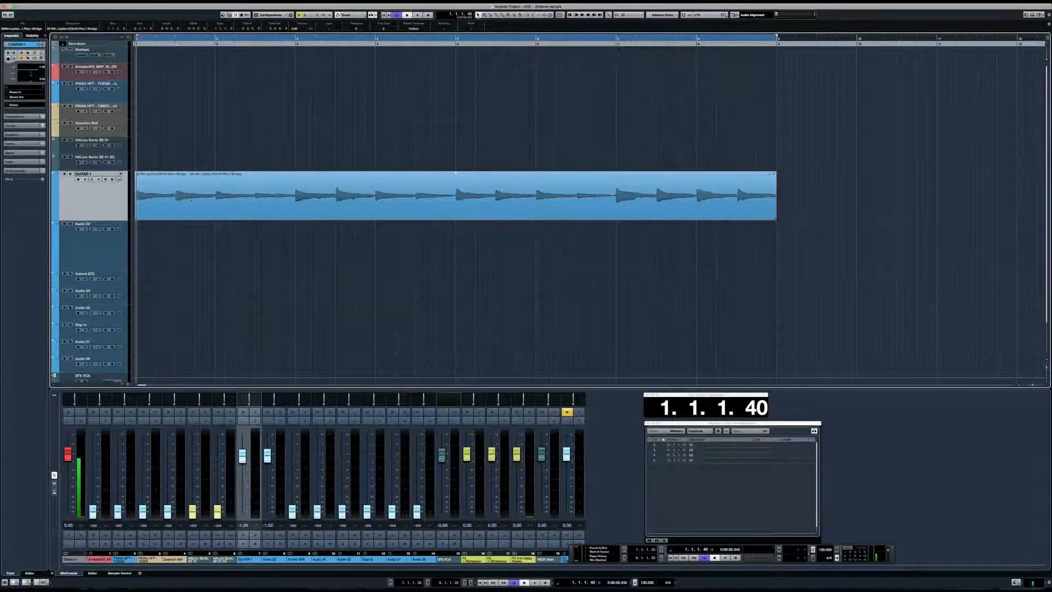
{"action": "key", "text": "space"}
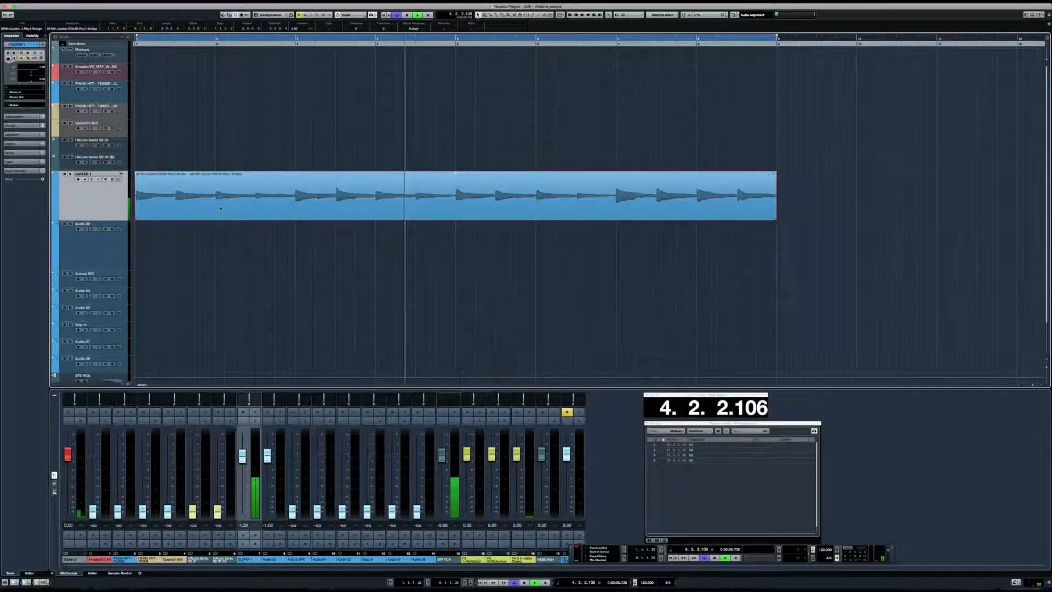
{"action": "key", "text": "space"}
Step: Audition the GUITAR 1 track with its channel panned first to the left and then to the right
{"action": "scroll", "coordinate": [113, 250], "scroll_direction": "down", "scroll_amount": 2}
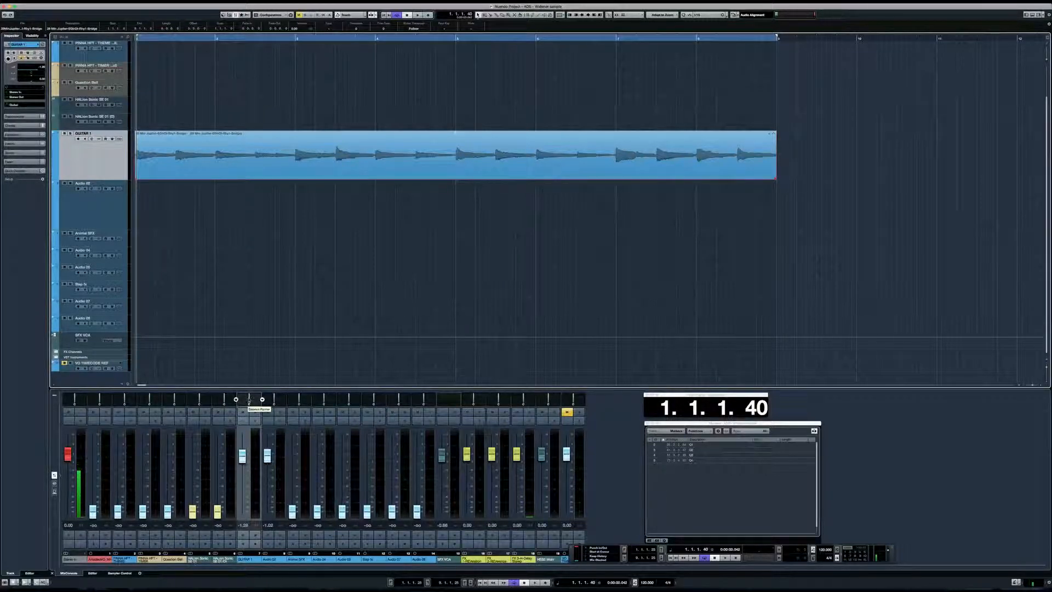
{"action": "left_click_drag", "start_coordinate": [249, 402], "coordinate": [242, 399]}
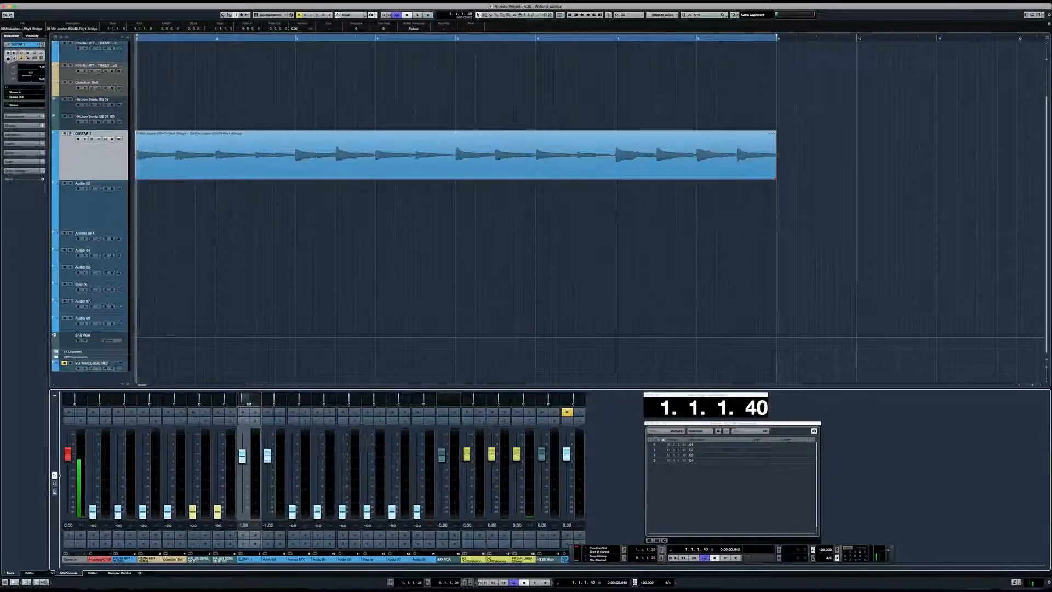
{"action": "key", "text": "space"}
{"action": "key", "text": "space"}
{"action": "key", "text": "space"}
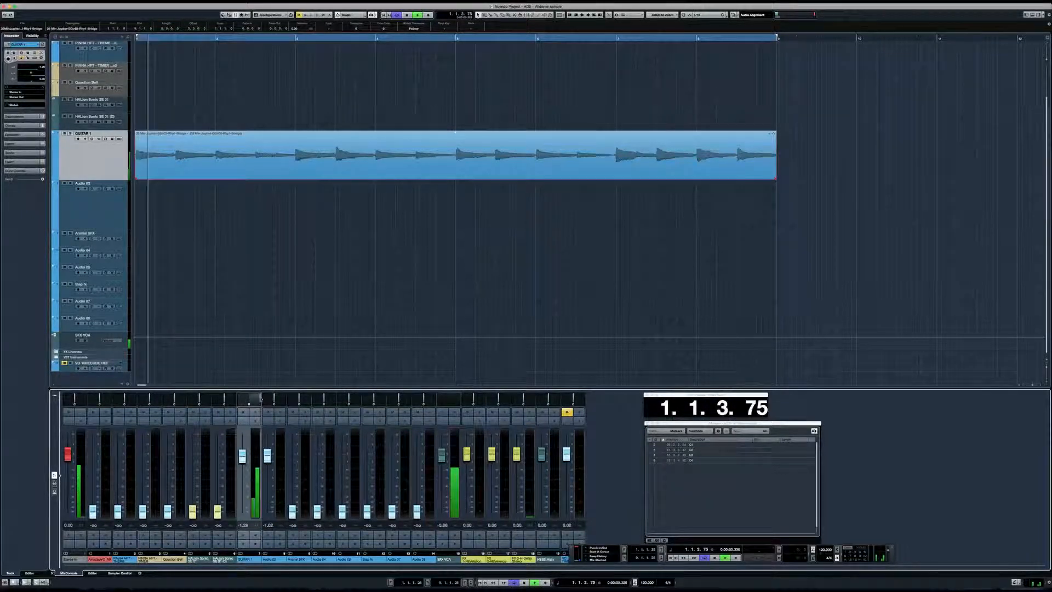
{"action": "key", "text": "space"}
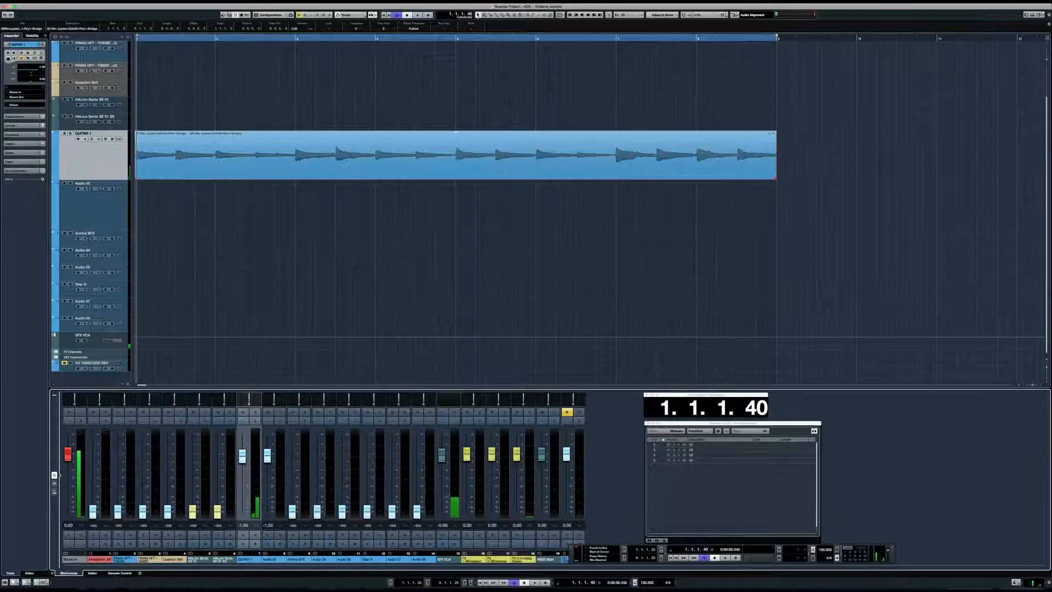
Step: Sweep the GUITAR 1 pan to both sides, return it to centre, and set the project cursor to 1.1.1.0
{"action": "left_click_drag", "start_coordinate": [249, 399], "coordinate": [239, 390]}
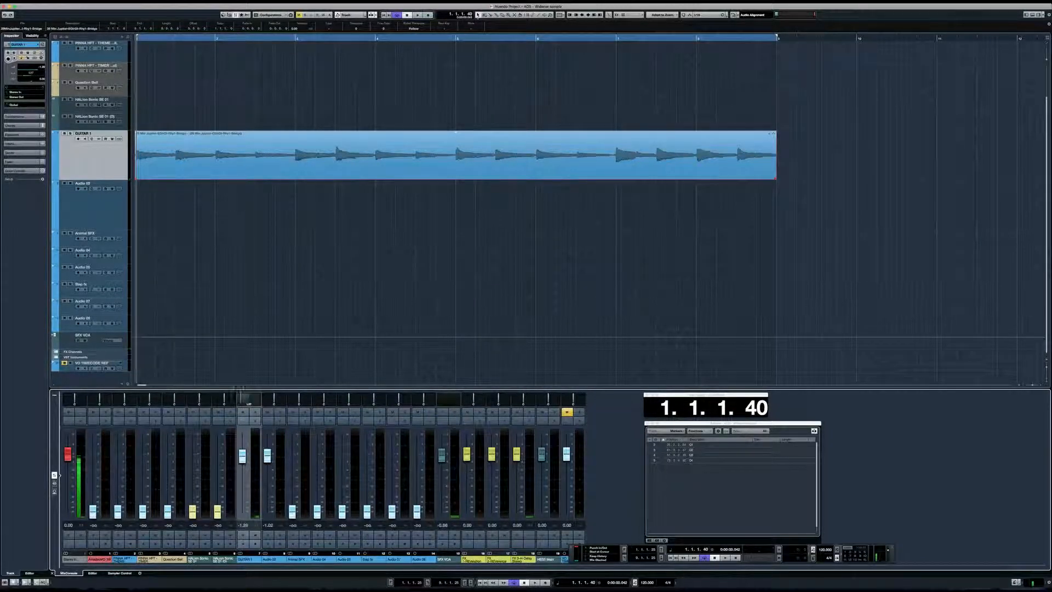
{"action": "left_click_drag", "start_coordinate": [241, 399], "coordinate": [260, 398]}
{"action": "left_click_drag", "start_coordinate": [260, 399], "coordinate": [249, 398]}
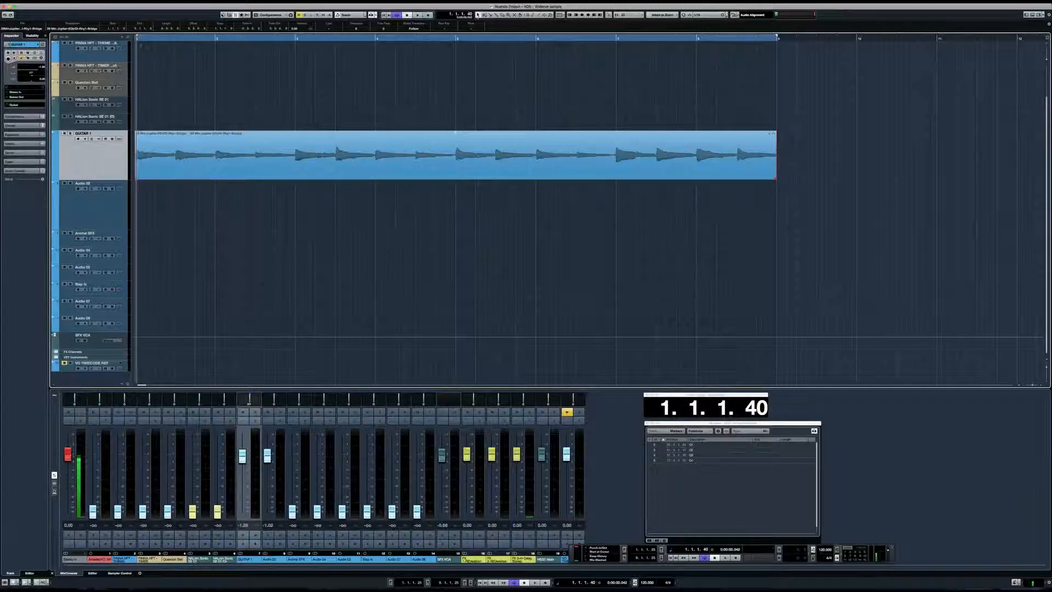
{"action": "left_click_drag", "start_coordinate": [137, 38], "coordinate": [134, 39]}
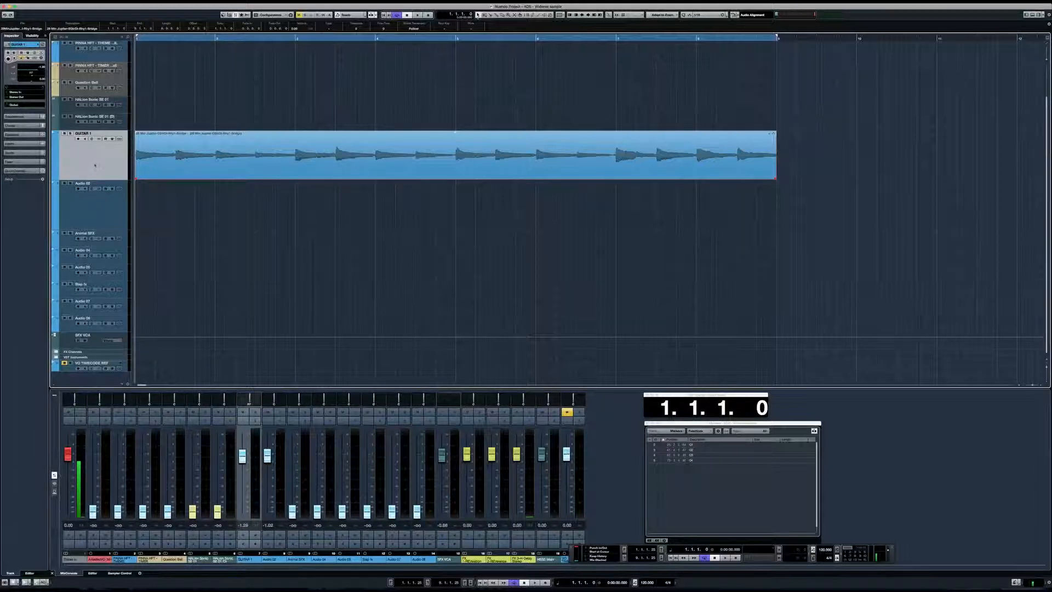
Step: Insert the Ozone Imager plug-in on the GUITAR 1 track
{"action": "left_click", "coordinate": [31, 164]}
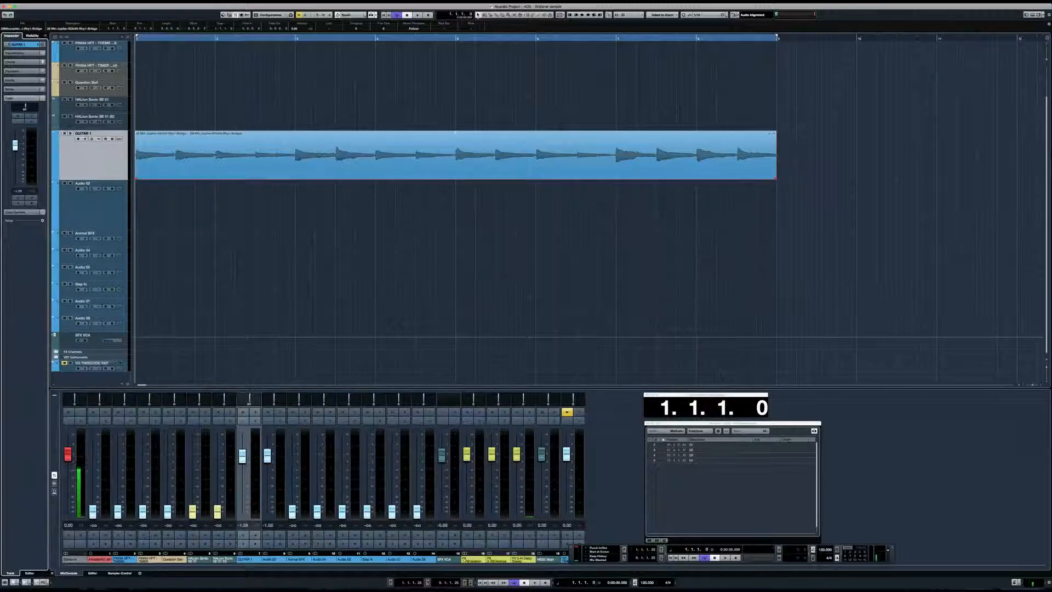
{"action": "left_click", "coordinate": [32, 82]}
{"action": "left_click", "coordinate": [22, 89]}
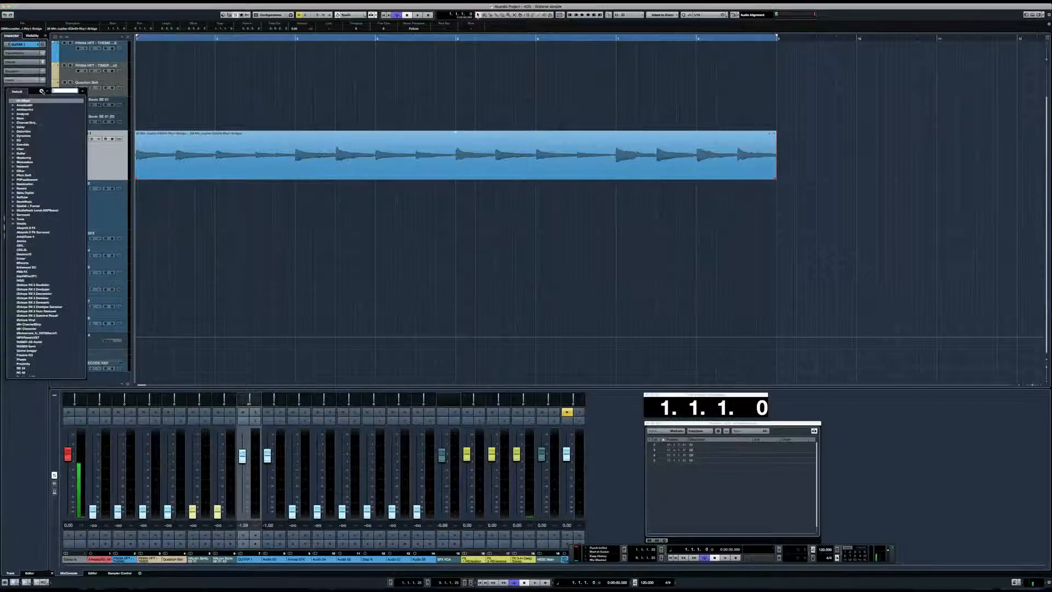
{"action": "left_click", "coordinate": [26, 350]}
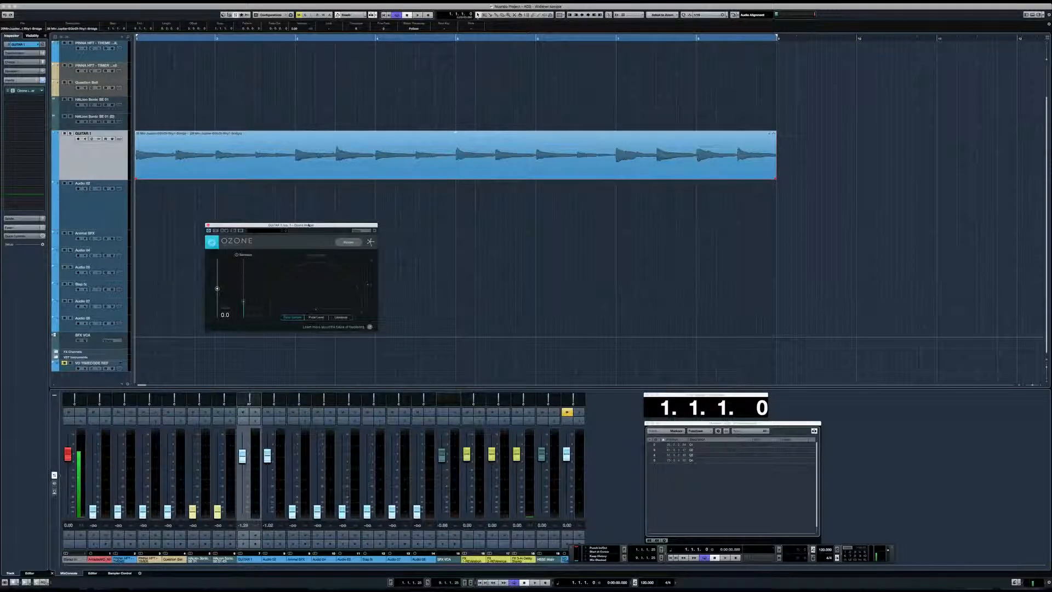
{"action": "left_click_drag", "start_coordinate": [309, 225], "coordinate": [293, 226]}
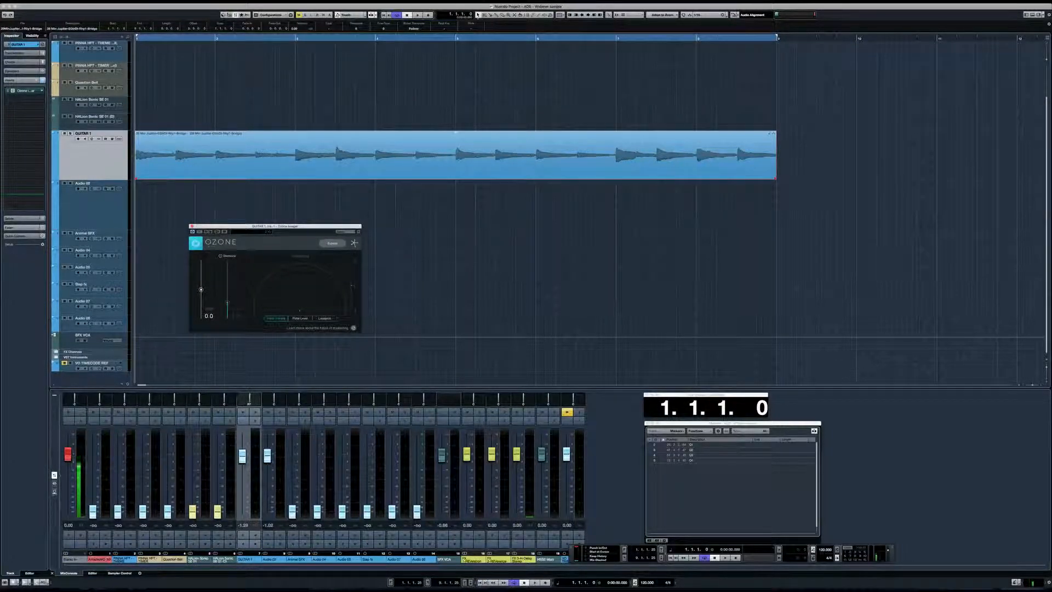
Step: Enable Stereoize at 18.7 in the Ozone Imager, audition the guitar at width 100, and set the width to 93.4
{"action": "left_click", "coordinate": [221, 256]}
{"action": "left_click_drag", "start_coordinate": [227, 306], "coordinate": [202, 291]}
{"action": "left_click_drag", "start_coordinate": [201, 289], "coordinate": [227, 265]}
{"action": "key", "text": "space"}
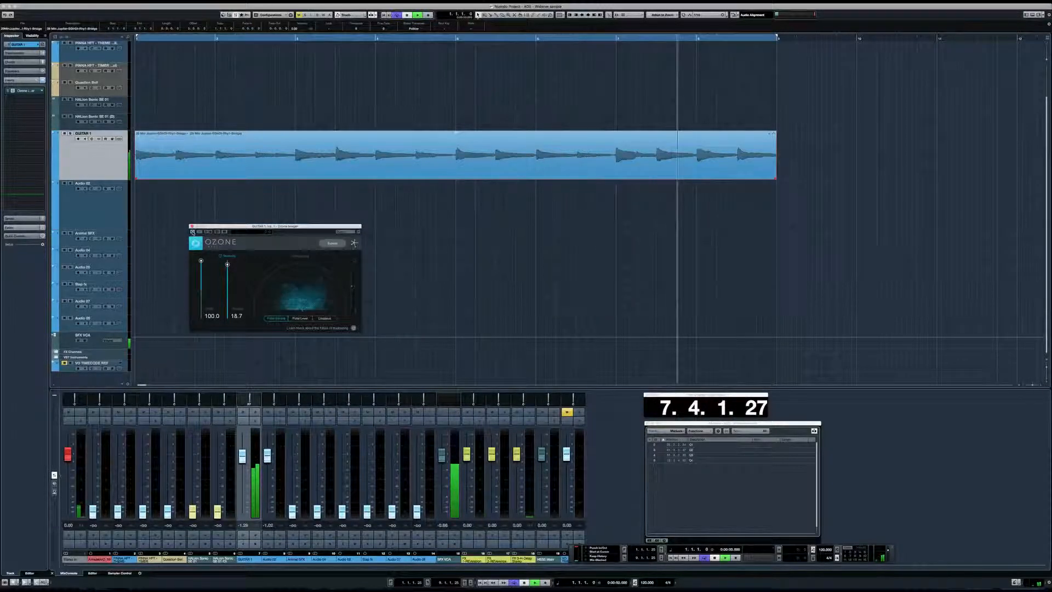
{"action": "key", "text": "space"}
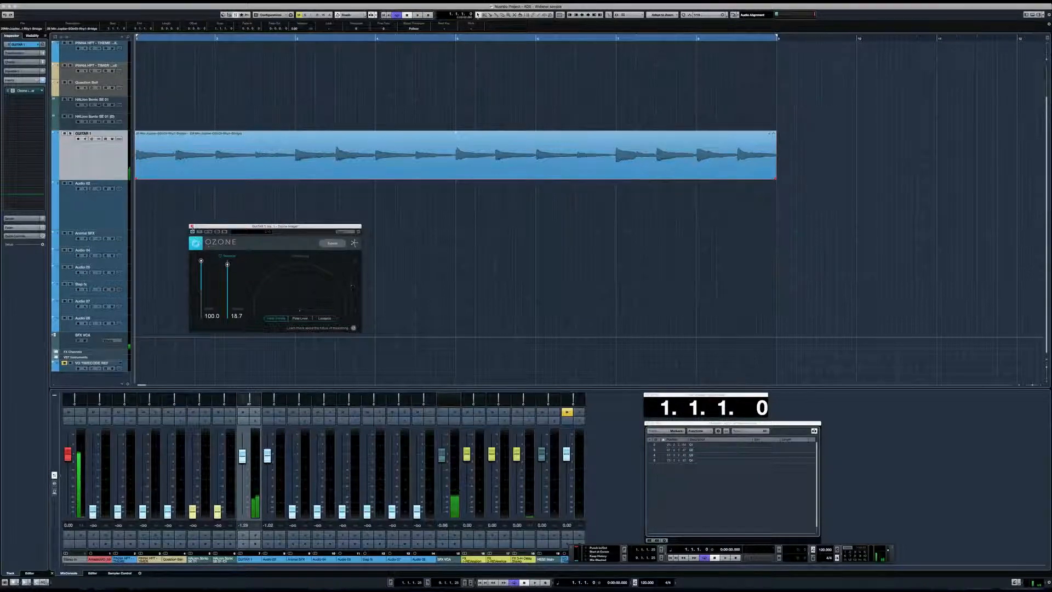
{"action": "left_click_drag", "start_coordinate": [201, 260], "coordinate": [201, 264]}
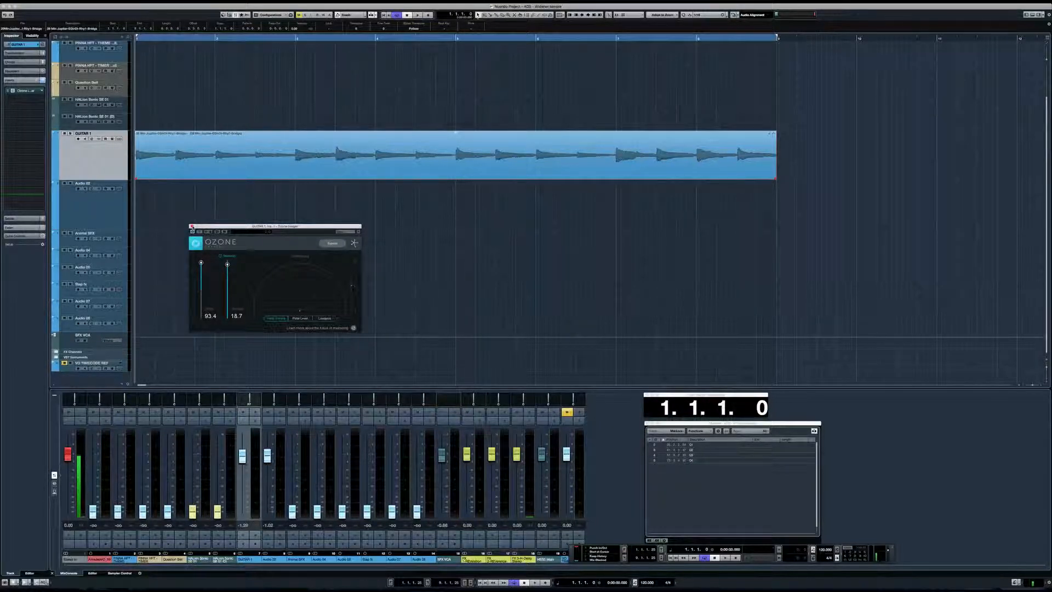
Step: Remove the Ozone Imager insert from the GUITAR 1 track and discard its settings
{"action": "left_click", "coordinate": [25, 90]}
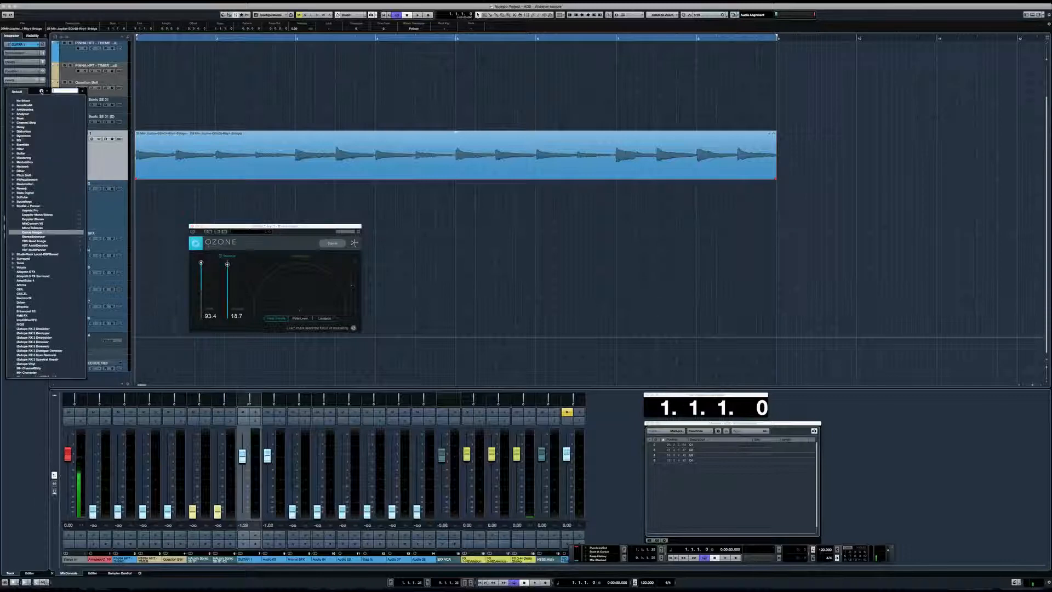
{"action": "left_click", "coordinate": [23, 101]}
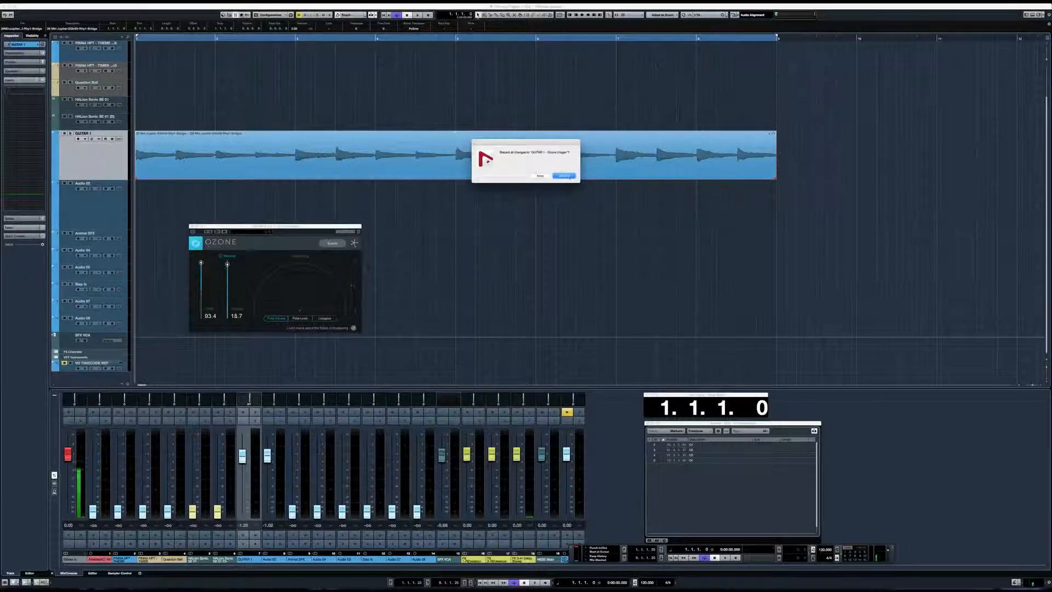
{"action": "key", "text": "Return"}
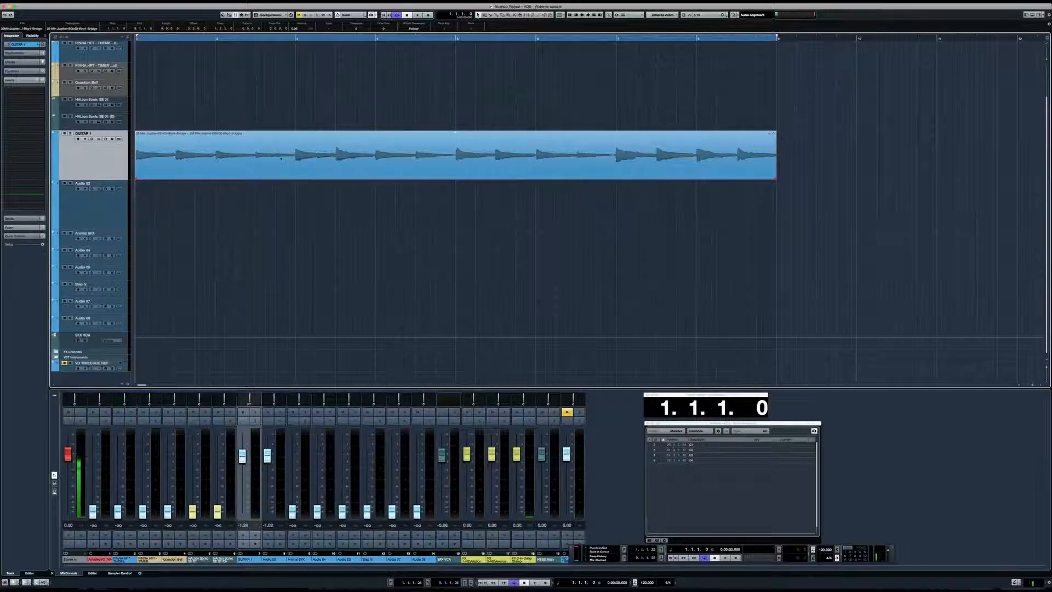
Step: Copy the guitar clip onto the Audio 02 track, and pan GUITAR 1 hard left and Audio 02 hard right during playback
{"action": "left_click_drag", "start_coordinate": [280, 158], "coordinate": [275, 200]}
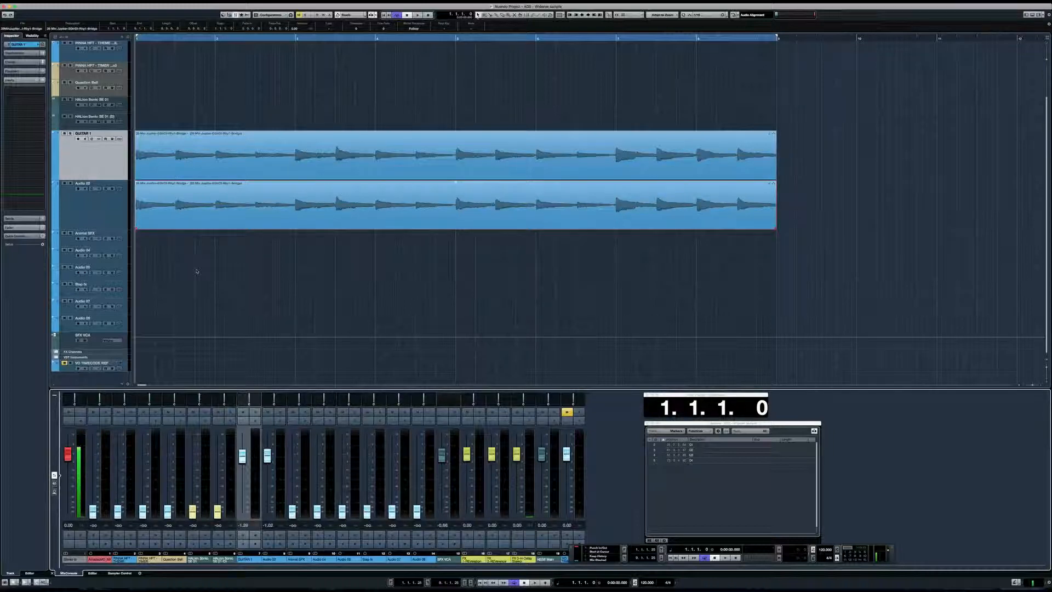
{"action": "key", "text": "space"}
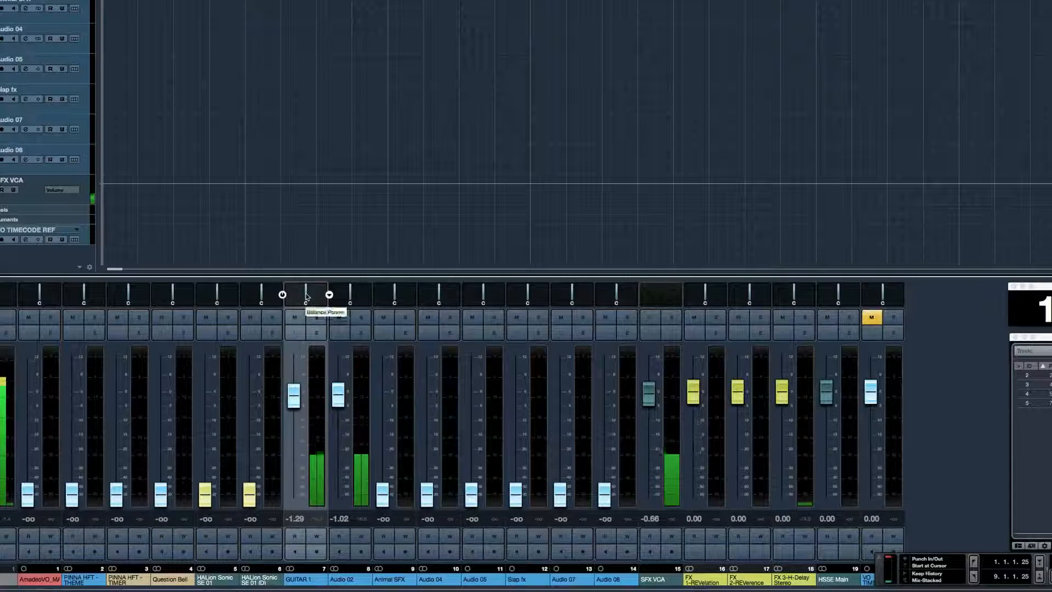
{"action": "left_click_drag", "start_coordinate": [307, 296], "coordinate": [287, 296]}
{"action": "left_click_drag", "start_coordinate": [350, 295], "coordinate": [400, 296]}
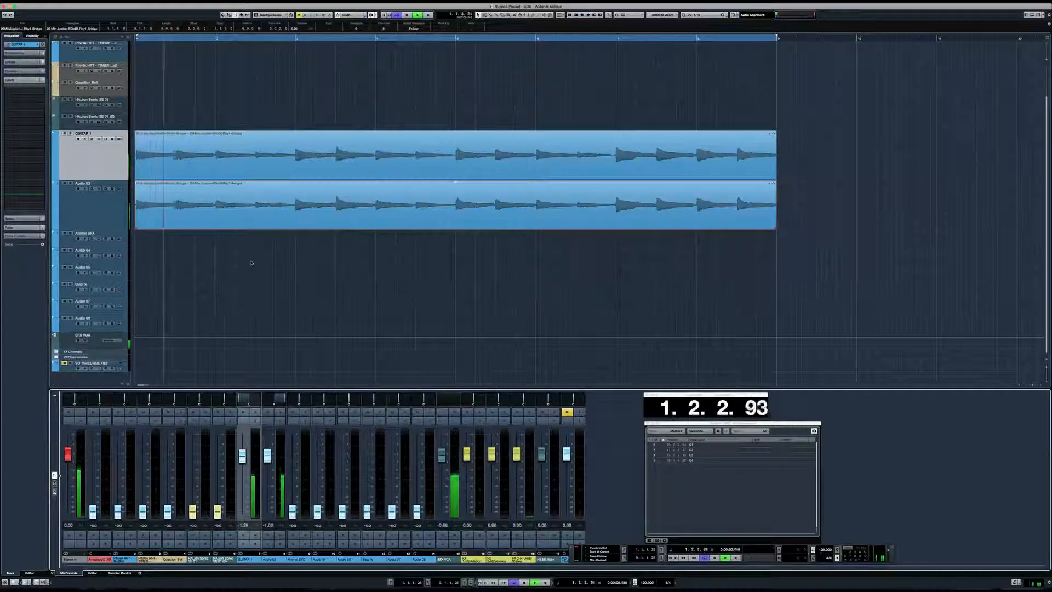
{"action": "key", "text": "space"}
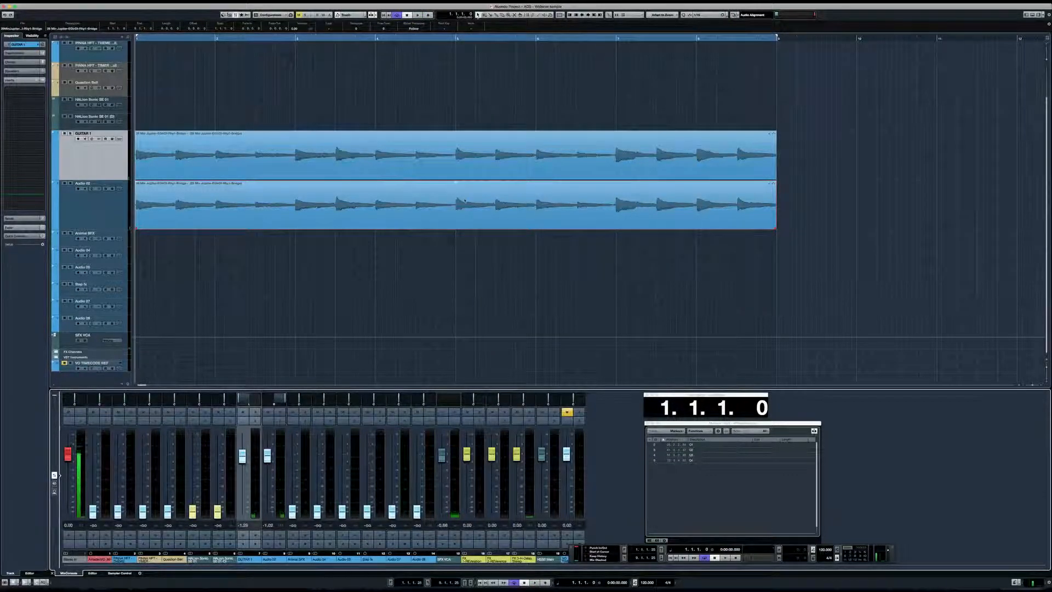
Step: Shift the Audio 02 clip slightly later than the GUITAR 1 clip in two small moves, auditioning each offset
{"action": "key", "text": "h"}
{"action": "key", "text": "h"}
{"action": "left_click", "coordinate": [222, 193]}
{"action": "key", "text": "h"}
{"action": "key", "text": "h"}
{"action": "key", "text": "h"}
{"action": "key", "text": "h"}
{"action": "key", "text": "h"}
{"action": "key", "text": "h"}
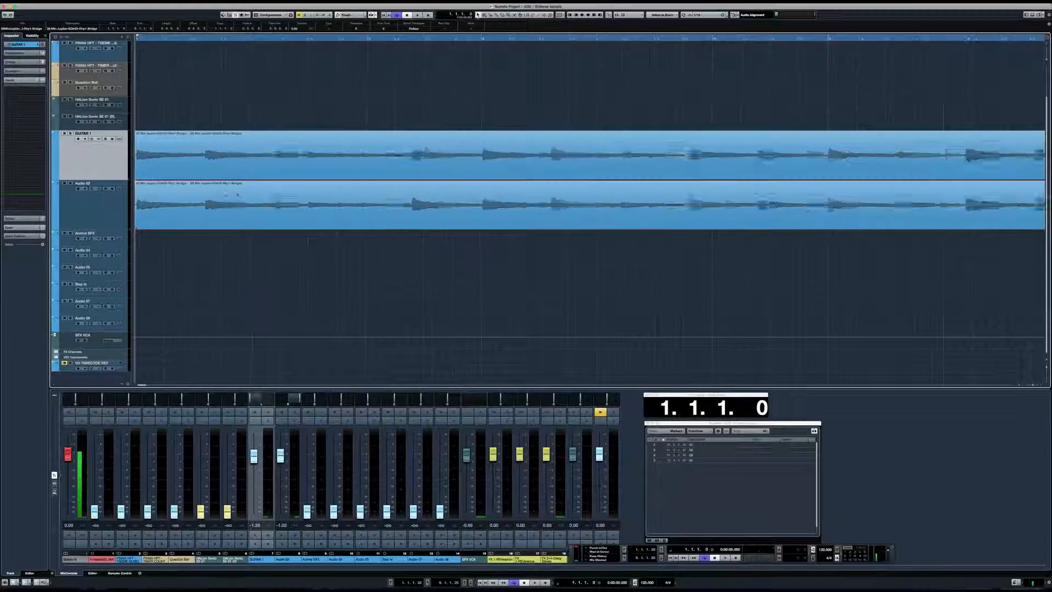
{"action": "key", "text": "h"}
{"action": "key", "text": "h"}
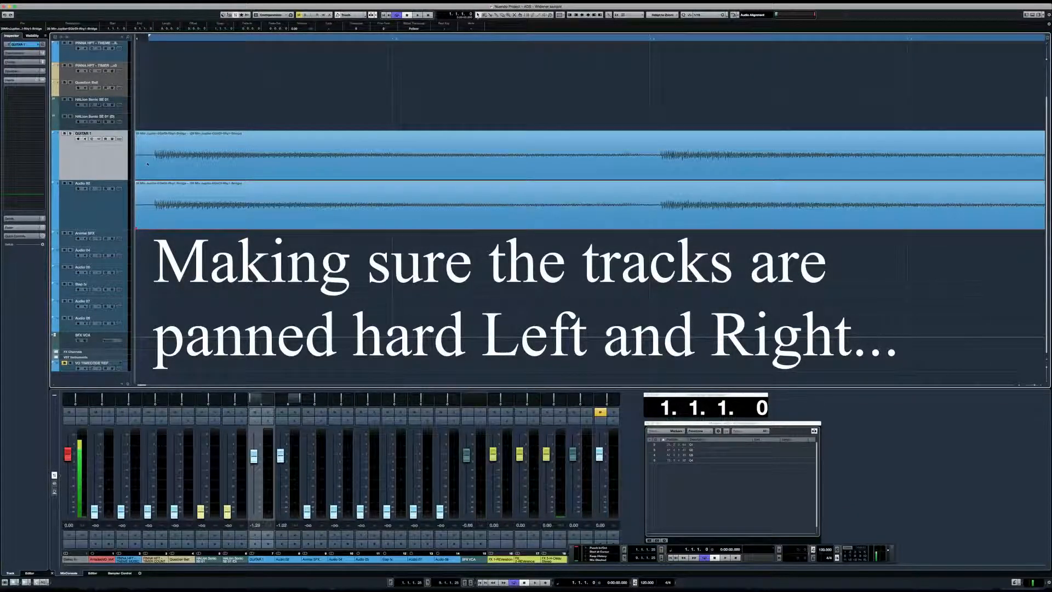
{"action": "left_click_drag", "start_coordinate": [166, 218], "coordinate": [173, 217]}
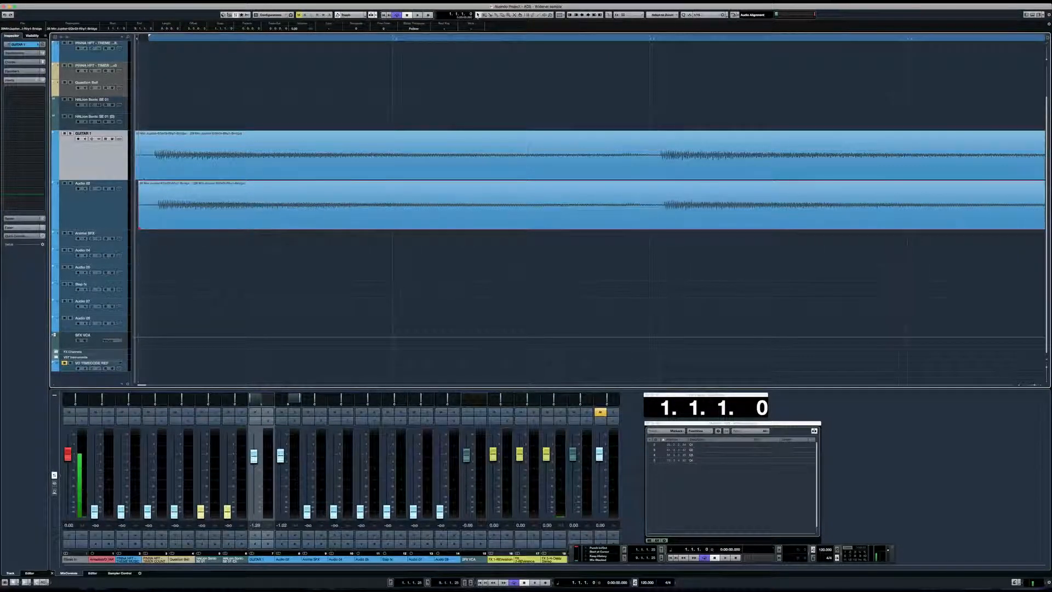
{"action": "key", "text": "space"}
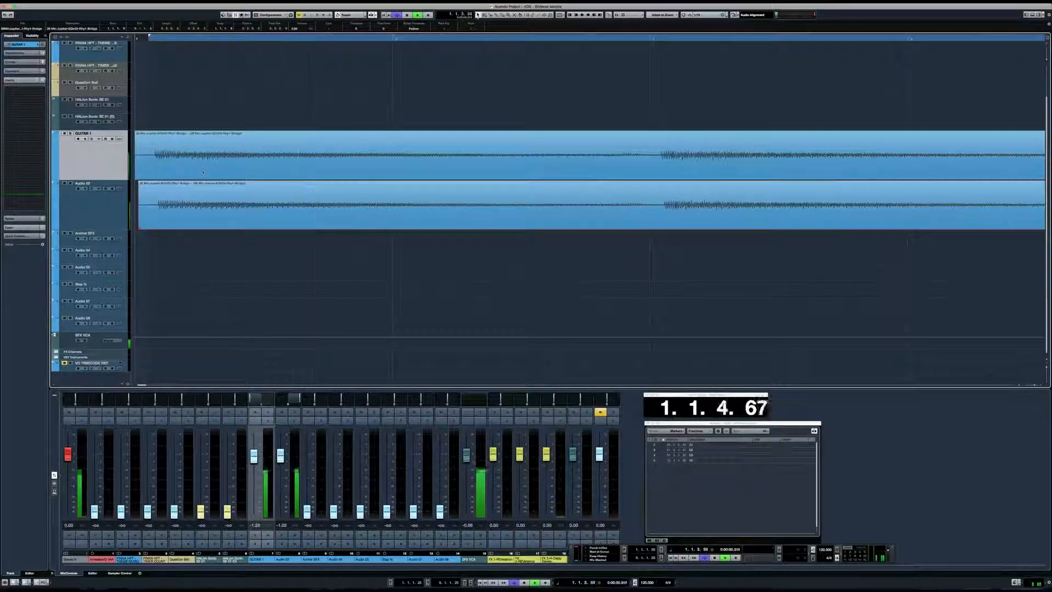
{"action": "key", "text": "space"}
{"action": "left_click_drag", "start_coordinate": [183, 192], "coordinate": [189, 194]}
{"action": "key", "text": "space"}
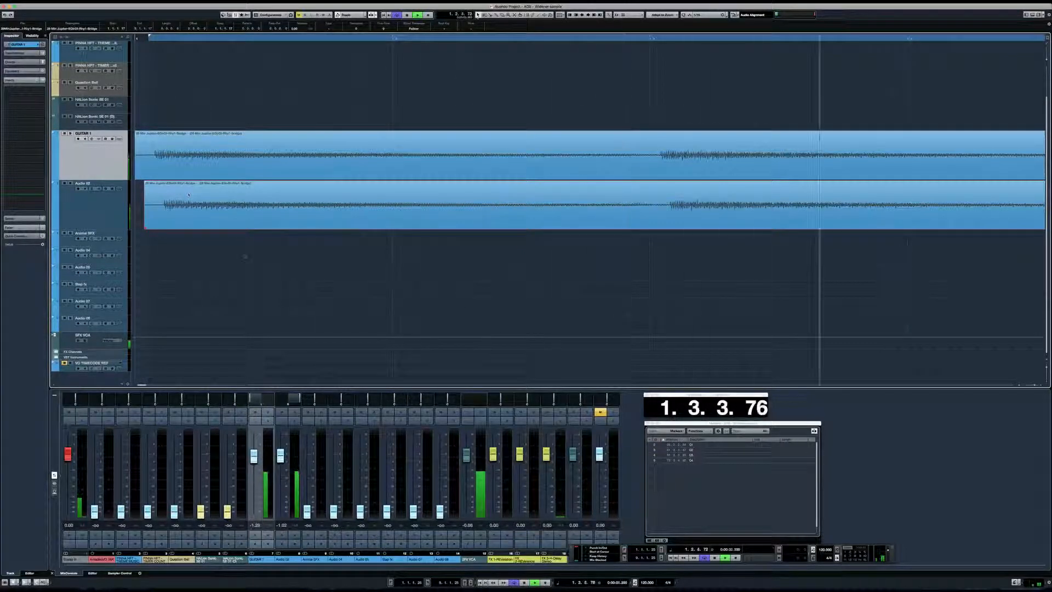
Step: Raise the channel volumes of GUITAR 1 and Audio 02 during playback and return to the project start
{"action": "left_click_drag", "start_coordinate": [281, 457], "coordinate": [256, 454]}
{"action": "key", "text": "g"}
{"action": "key", "text": "g"}
{"action": "key", "text": "g"}
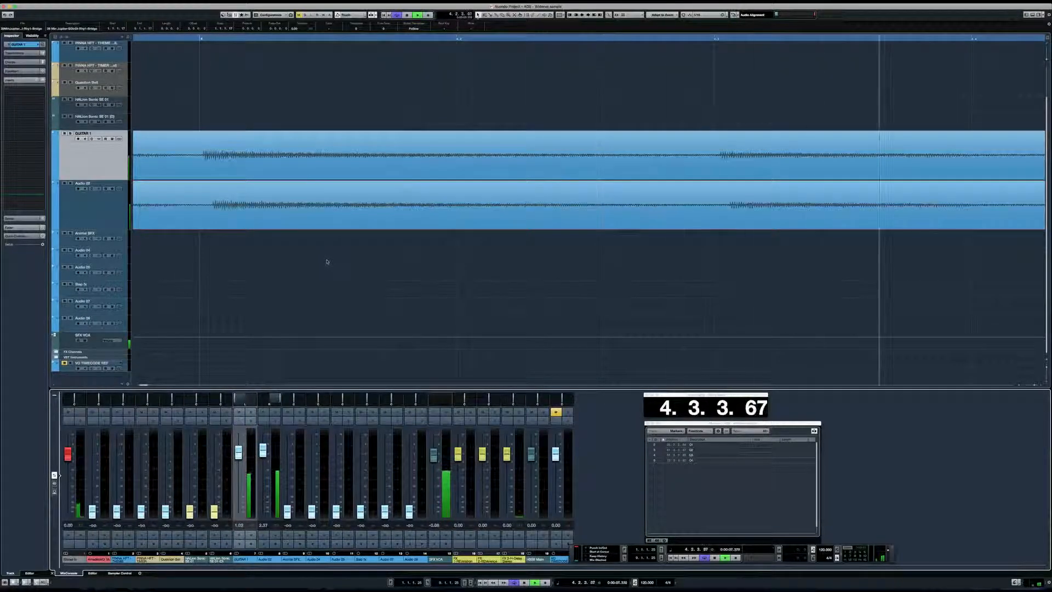
{"action": "key", "text": "Home"}
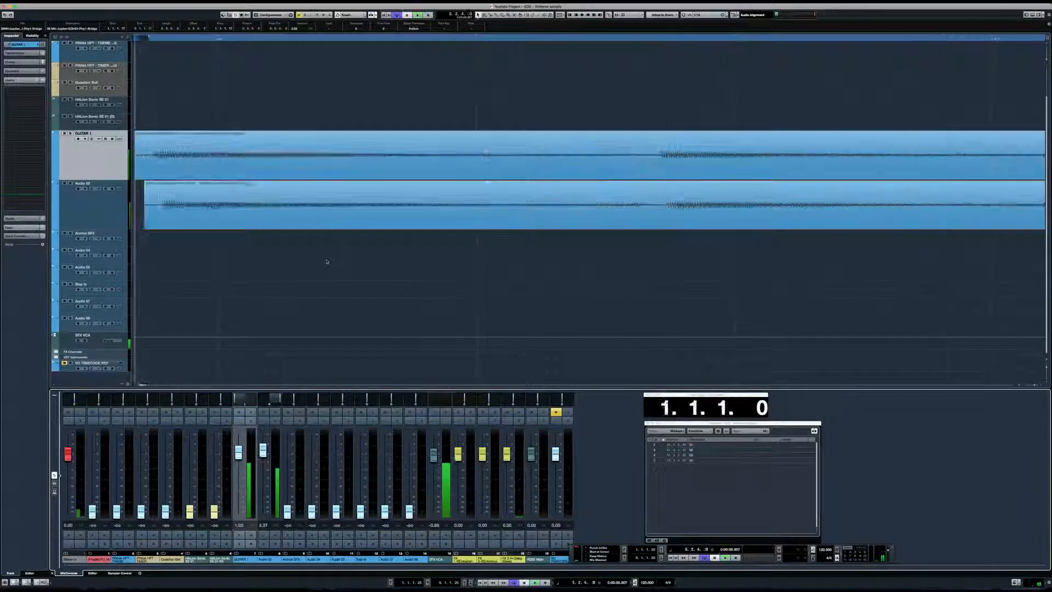
Step: Audition the Audio 02 clip realigned with the original, undo that move, and audition the offset version for comparison
{"action": "left_click_drag", "start_coordinate": [267, 211], "coordinate": [257, 211]}
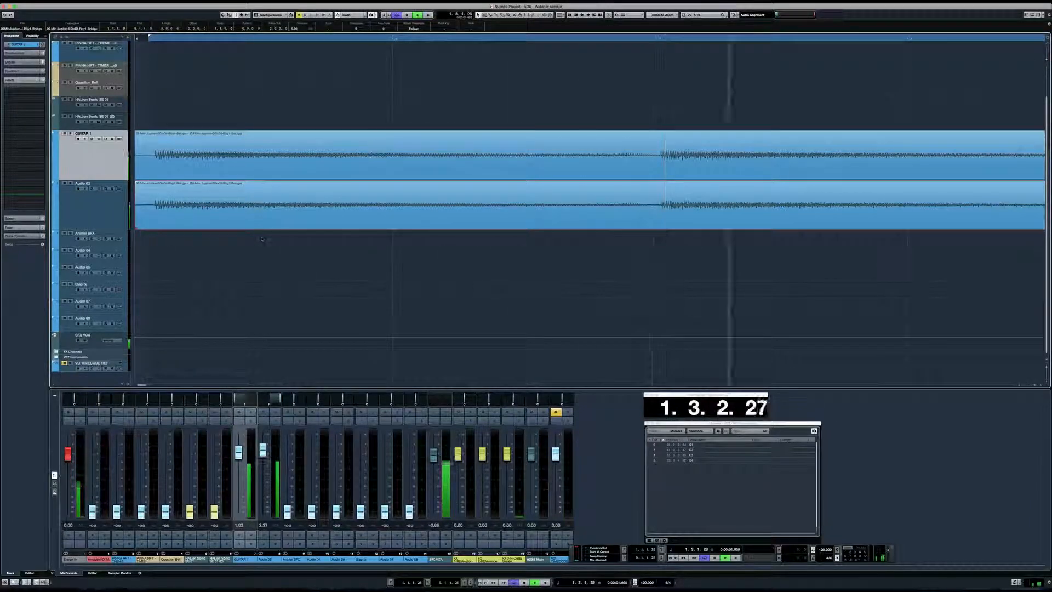
{"action": "key", "text": "space"}
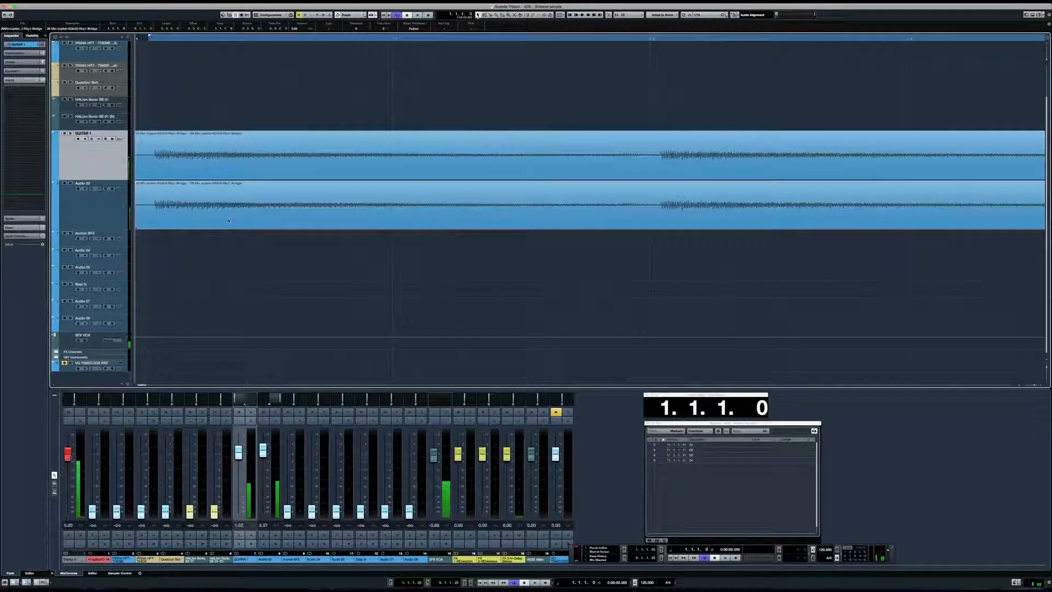
{"action": "key", "text": "ctrl+z"}
{"action": "key", "text": "space"}
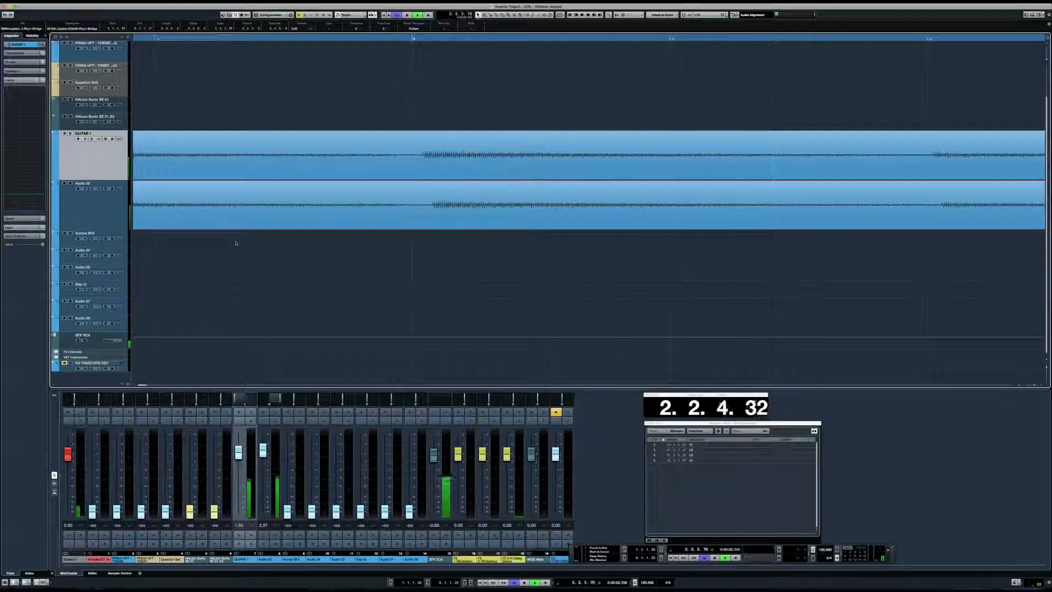
{"action": "key", "text": "space"}
Step: Shift the Audio 02 clip further behind the GUITAR 1 clip to increase the delay between the two sides
{"action": "key", "text": "g"}
{"action": "key", "text": "g"}
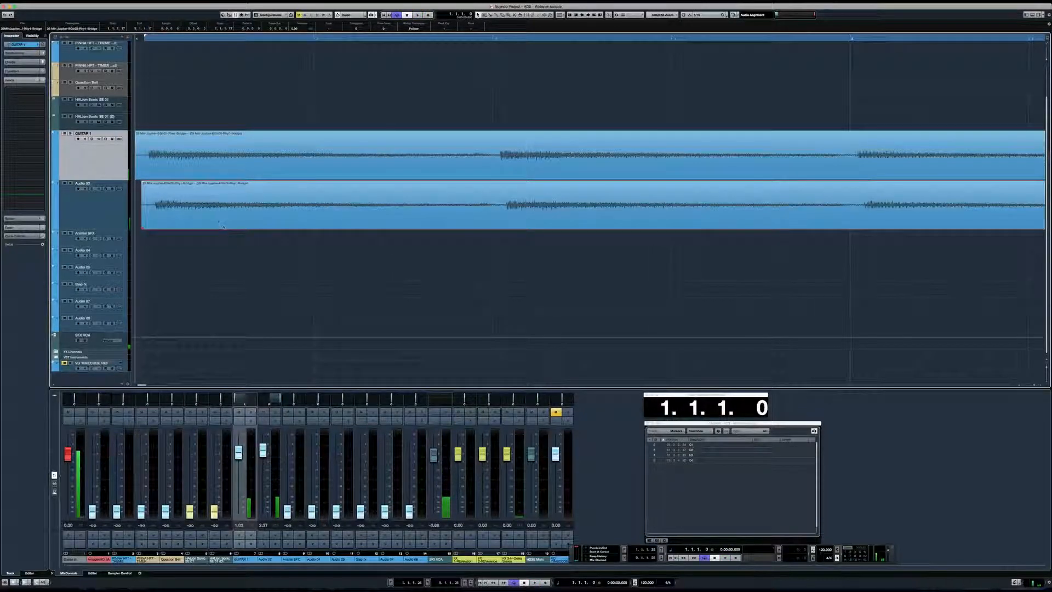
{"action": "left_click_drag", "start_coordinate": [222, 221], "coordinate": [231, 222]}
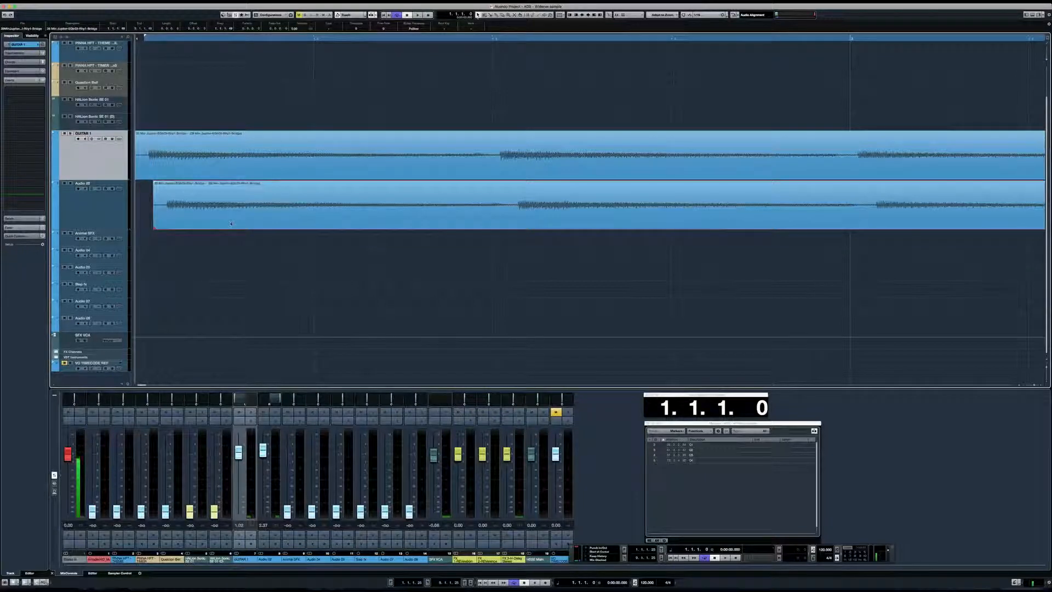
Step: Audition the current offset, shift the Audio 02 clip even further behind the GUITAR 1 clip, and audition the longer delay
{"action": "key", "text": "space"}
{"action": "key", "text": "space"}
{"action": "left_click_drag", "start_coordinate": [229, 221], "coordinate": [252, 221]}
{"action": "key", "text": "space"}
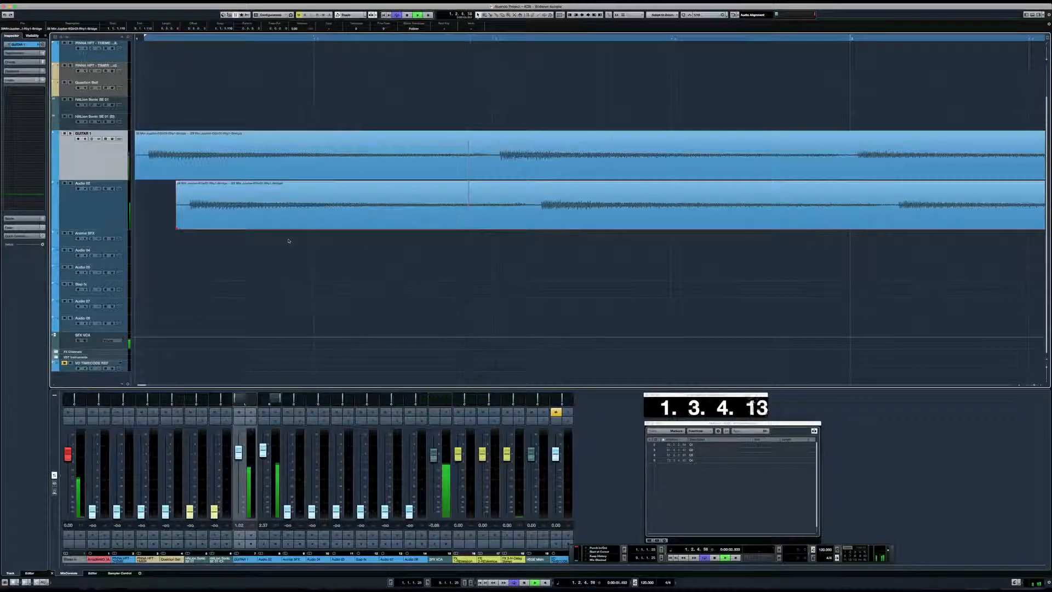
{"action": "key", "text": "space"}
{"action": "scroll", "coordinate": [261, 224], "scroll_direction": "right", "scroll_amount": 5}
{"action": "scroll", "coordinate": [261, 223], "scroll_direction": "left", "scroll_amount": 5}
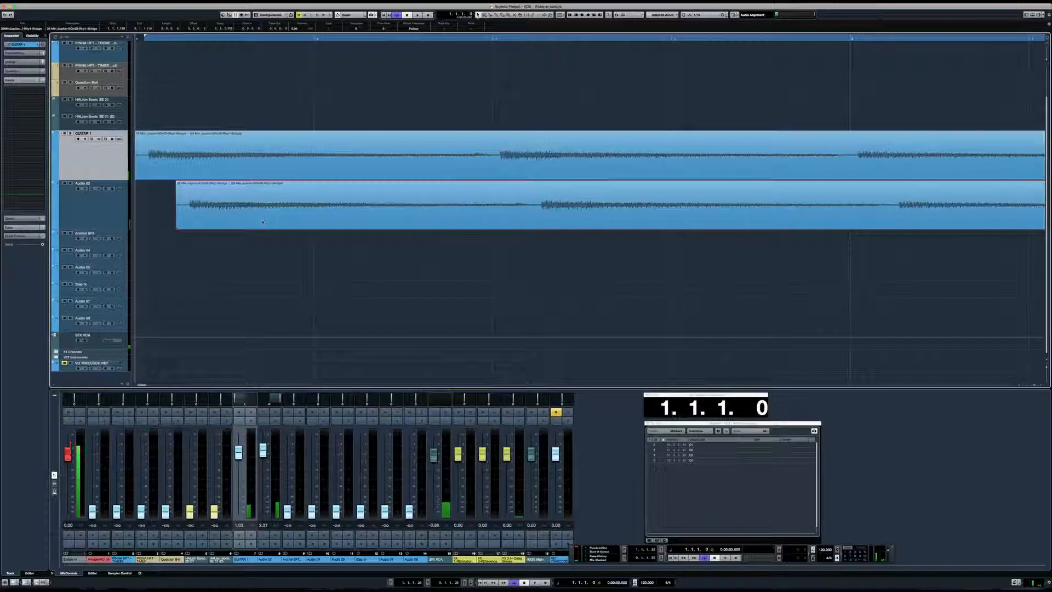
Step: Move the Audio 02 clip slightly earlier to shorten its delay behind the GUITAR 1 clip, and audition the reduced offset
{"action": "left_click_drag", "start_coordinate": [261, 222], "coordinate": [248, 224]}
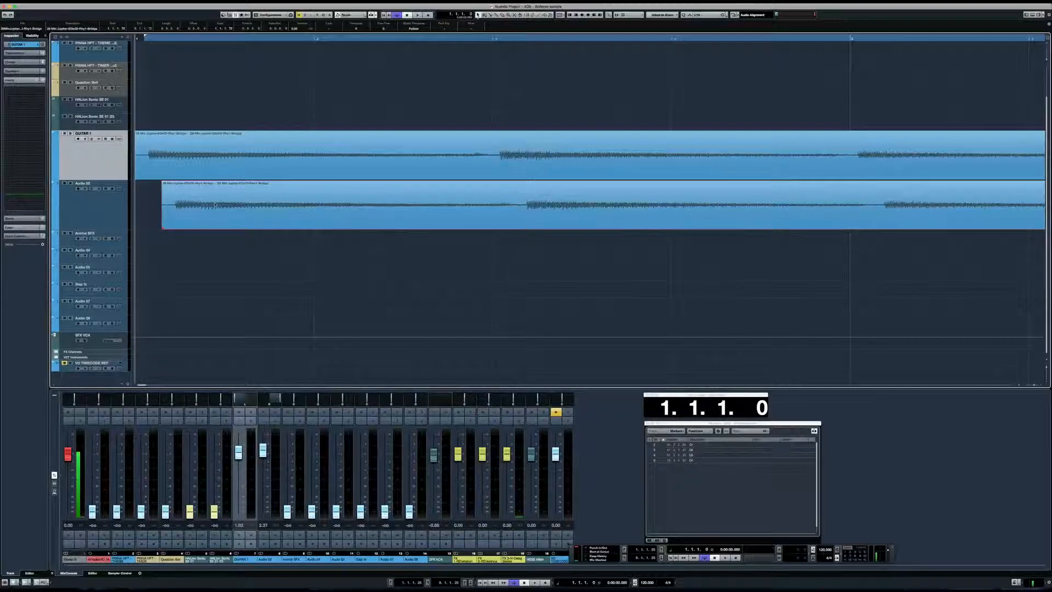
{"action": "key", "text": "space"}
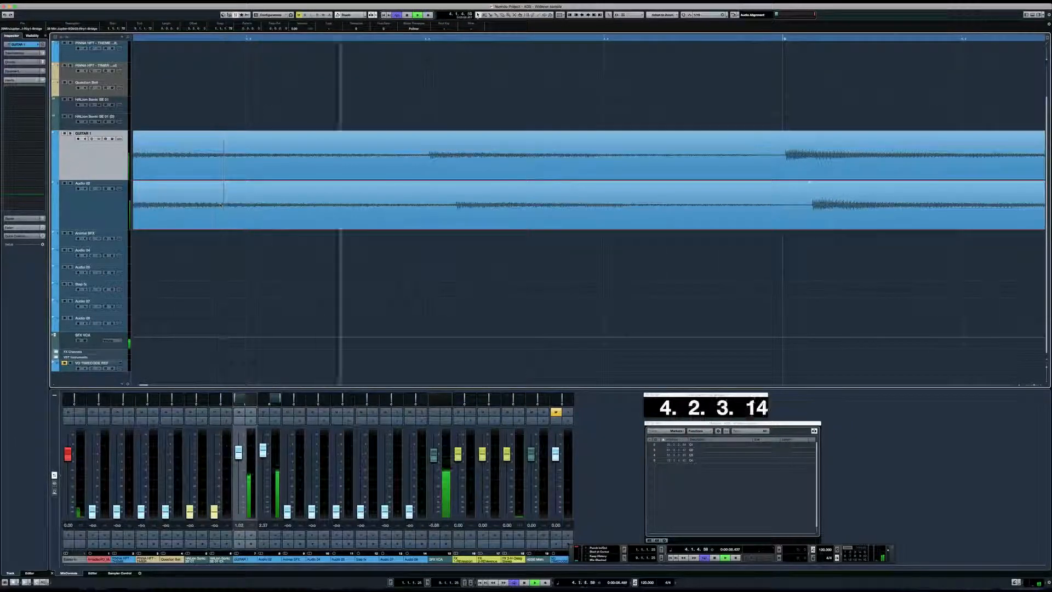
{"action": "key", "text": "space"}
Step: Align the Audio 02 clip's start with the GUITAR 1 clip for comparison playback, undo the move, and audition the delayed version again
{"action": "left_click_drag", "start_coordinate": [232, 205], "coordinate": [183, 206]}
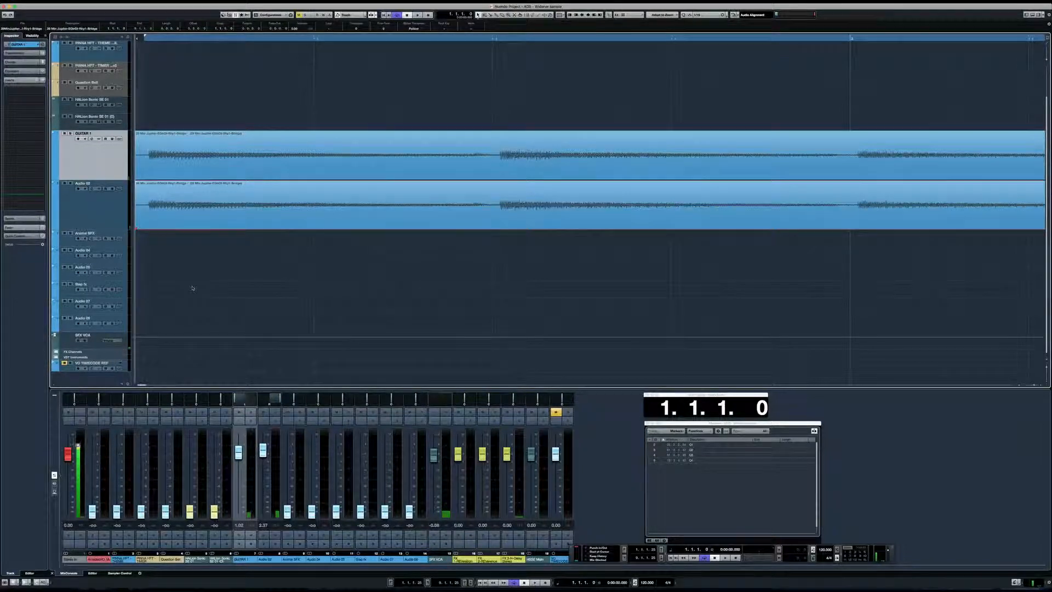
{"action": "key", "text": "space"}
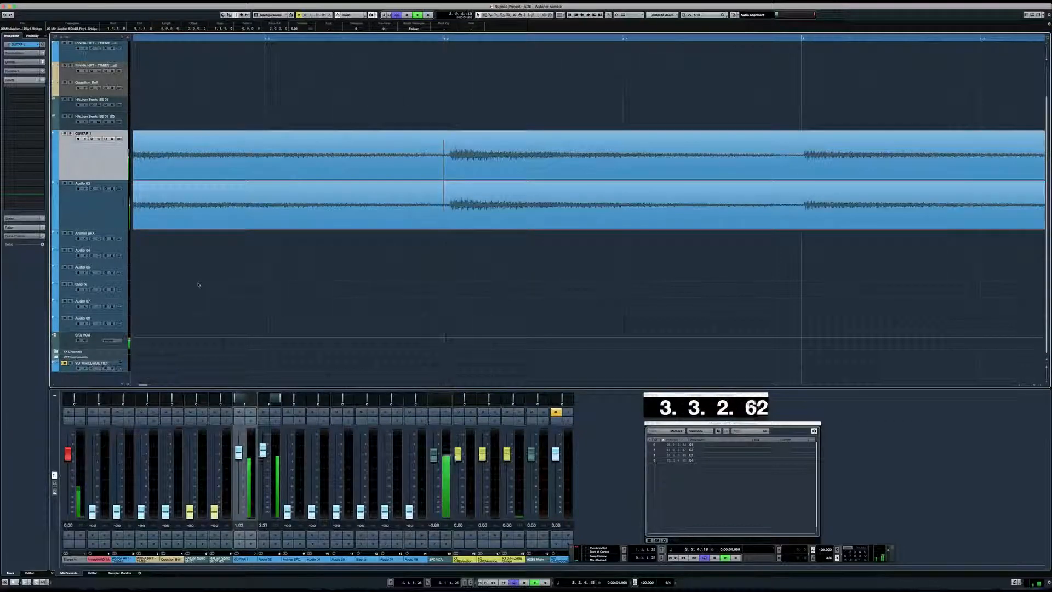
{"action": "key", "text": "space"}
{"action": "key", "text": "super+shift+z"}
{"action": "key", "text": "space"}
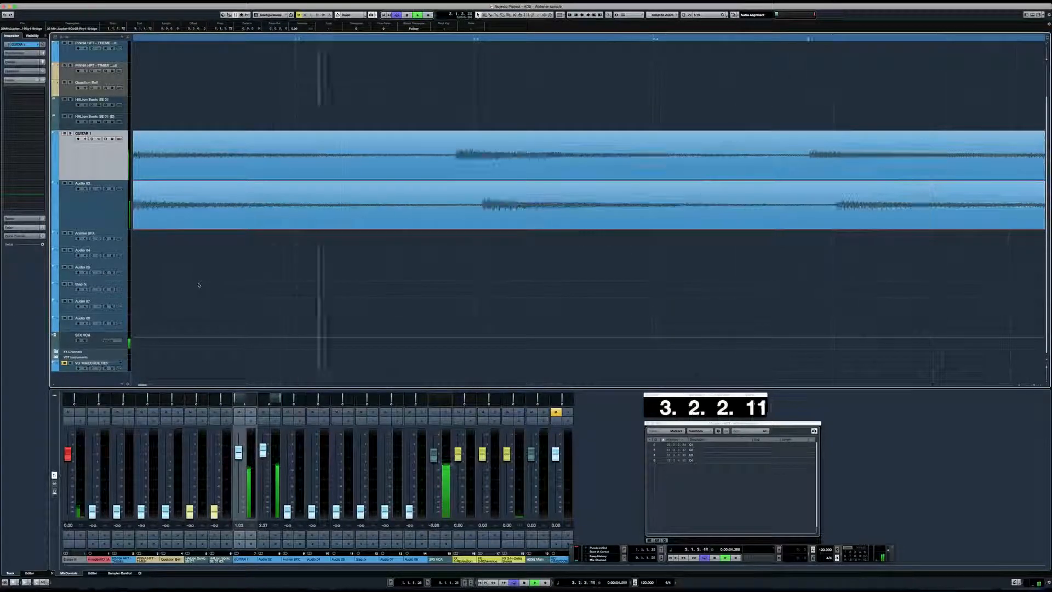
{"action": "key", "text": "space"}
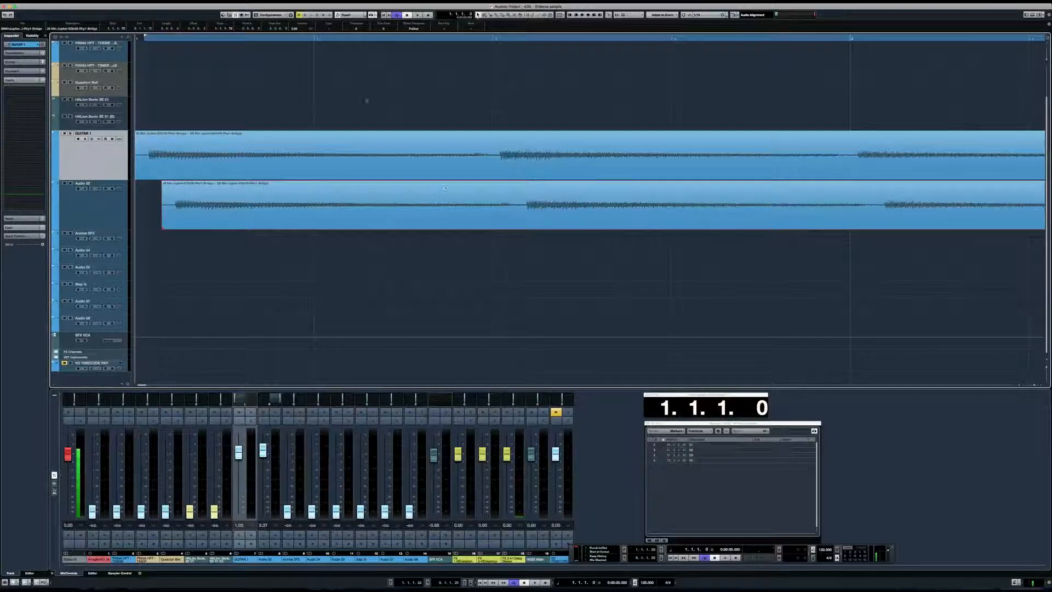
Step: Select the Audio 02 track
{"action": "left_click", "coordinate": [129, 202]}
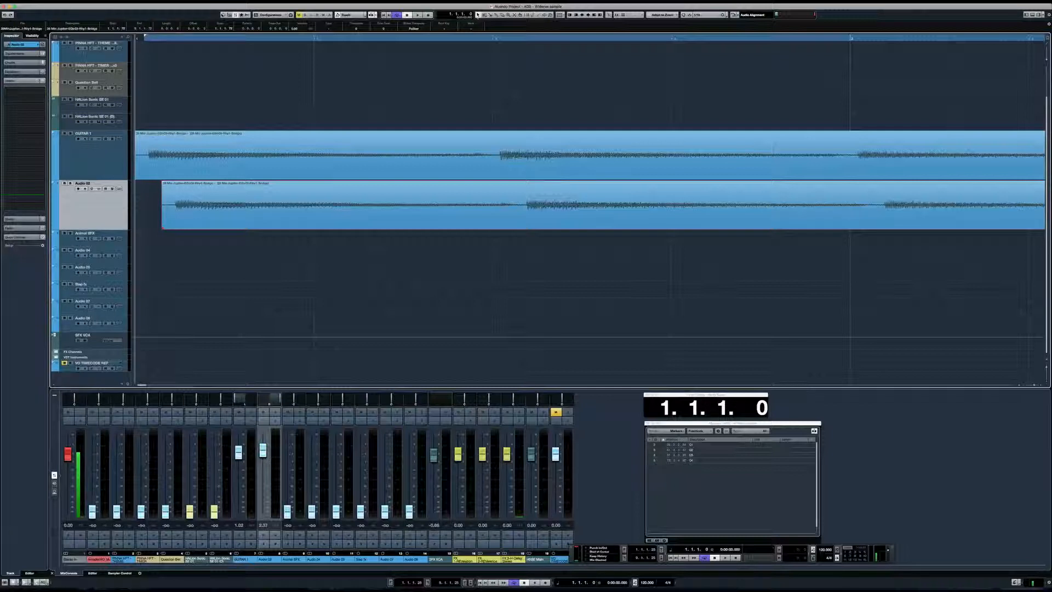